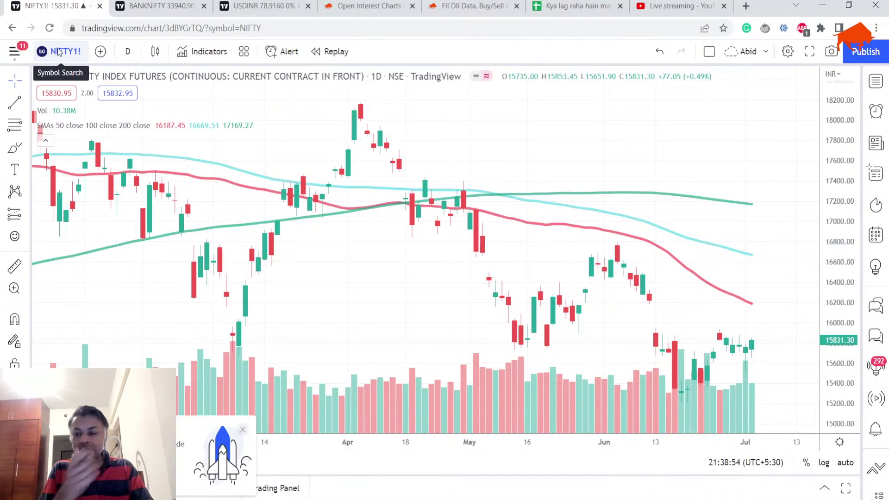
Examine the recent price candles, moving averages and volume on the daily NIFTY futures chart
scroll(493, 337, down, 2)
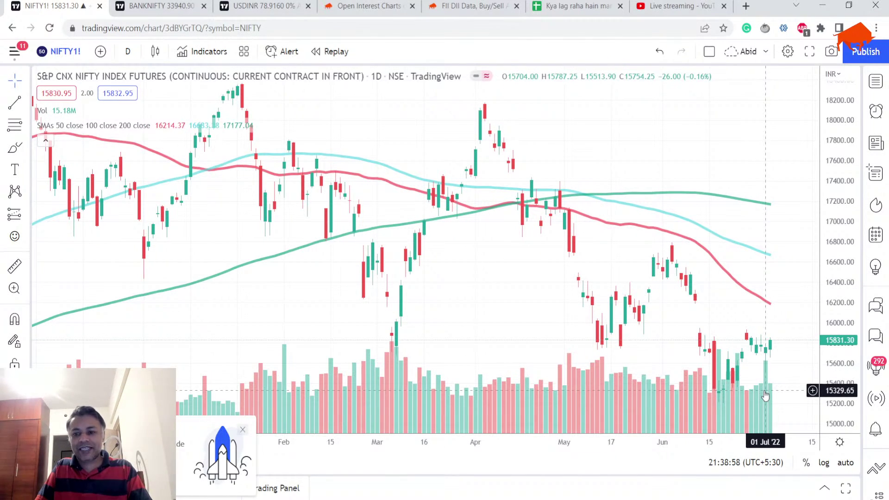
scroll(672, 347, up, 1)
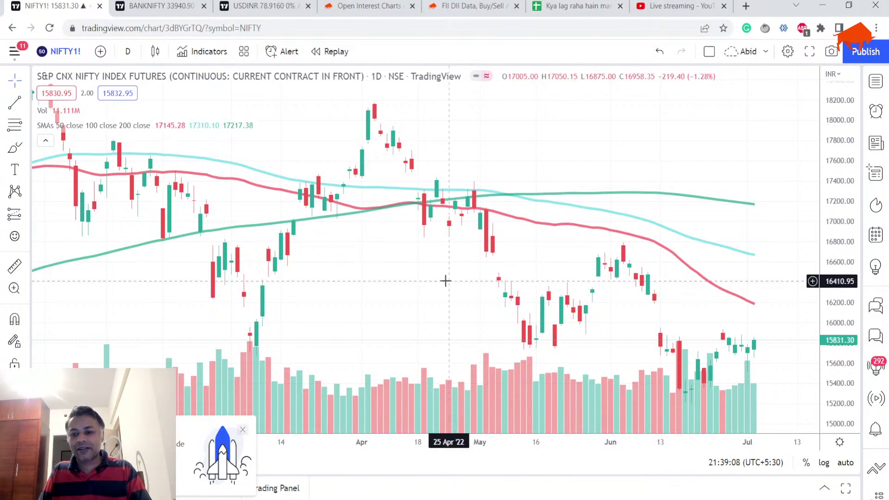
scroll(739, 342, down, 1)
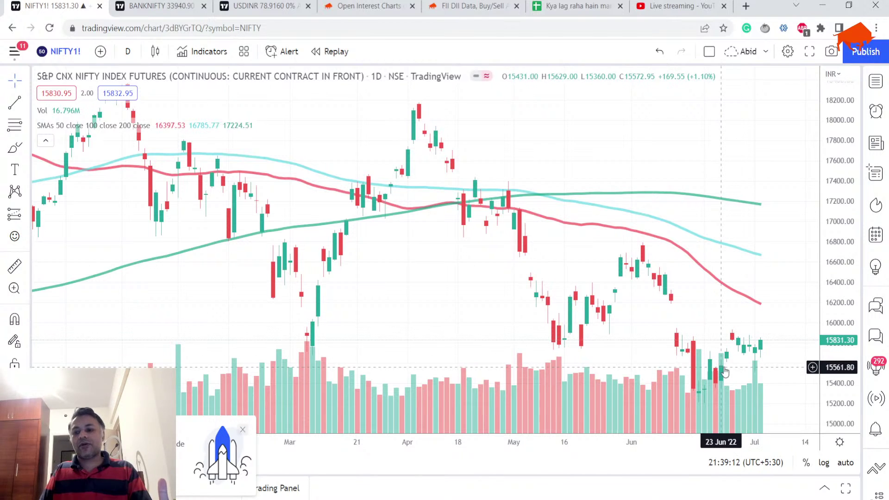
scroll(720, 369, up, 3)
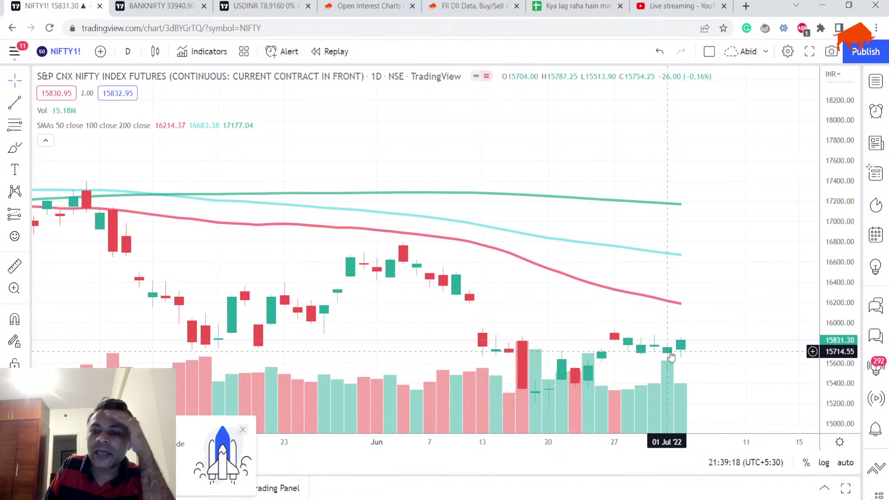
scroll(670, 356, down, 2)
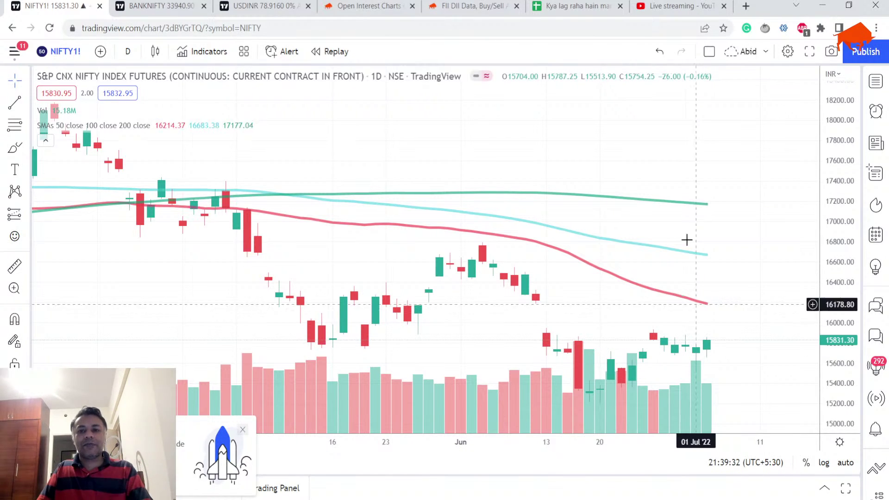
Read the 5-Jul Chart note in the Google Sheets market notes and return to the NIFTY chart in TradingView
click(576, 6)
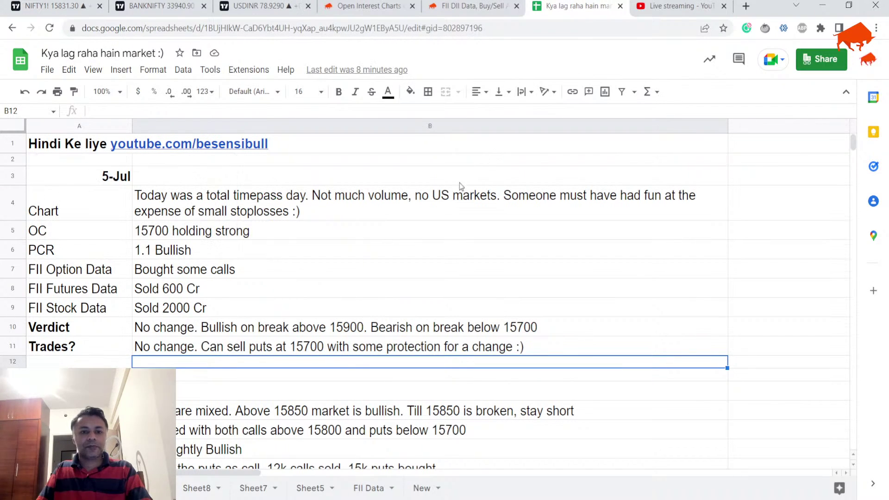
click(446, 201)
double_click(446, 201)
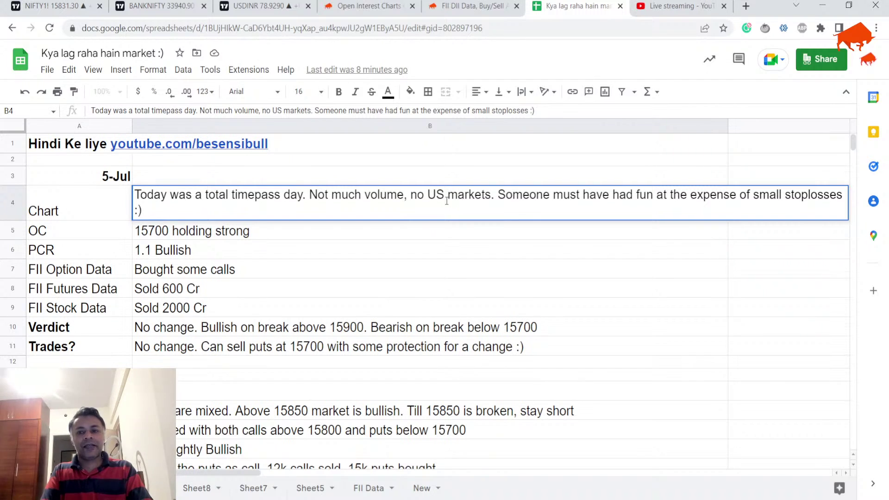
key(Escape)
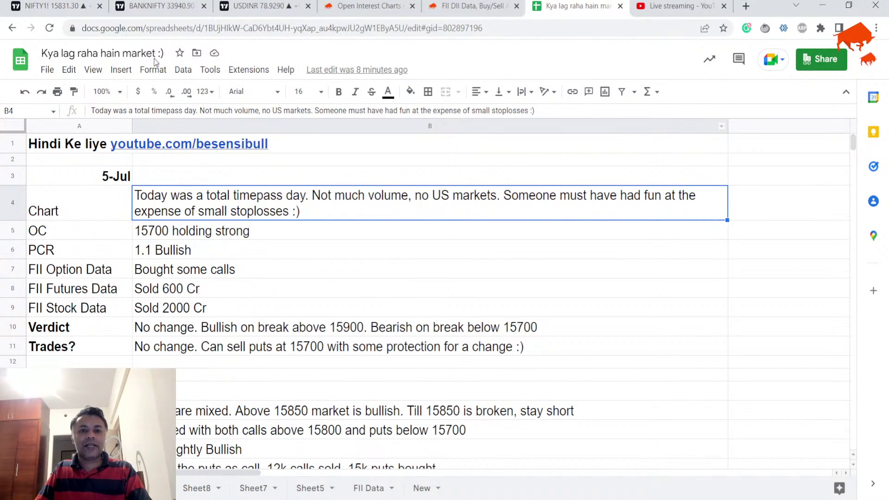
click(61, 5)
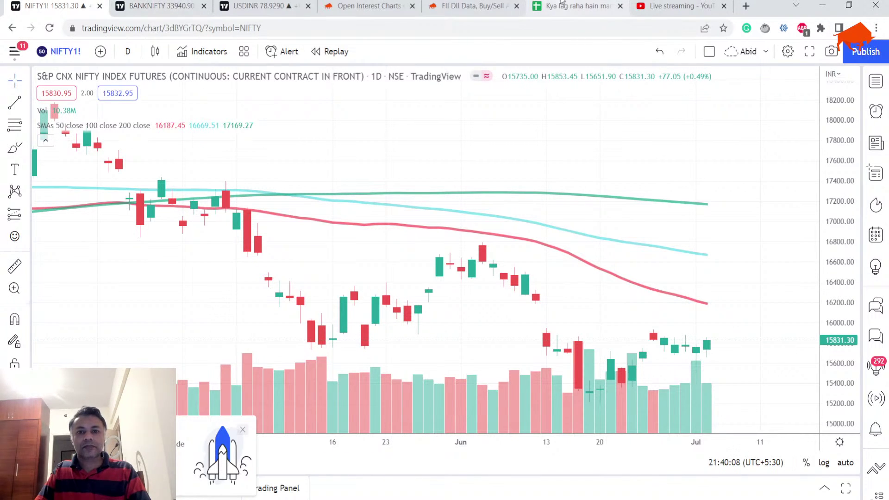
Switch to Sensibull and examine the weekly NIFTY OI change and historical option chain charts across the strikes
click(380, 5)
scroll(423, 232, up, 10)
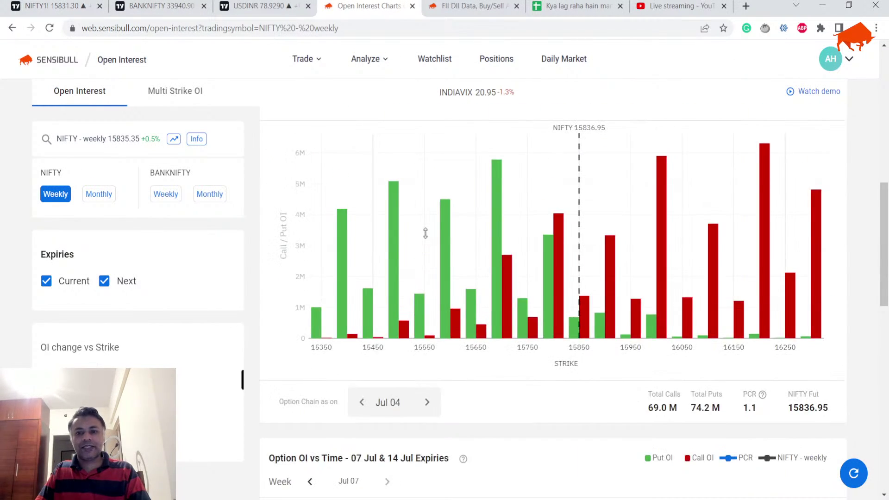
scroll(428, 237, down, 3)
scroll(427, 237, up, 4)
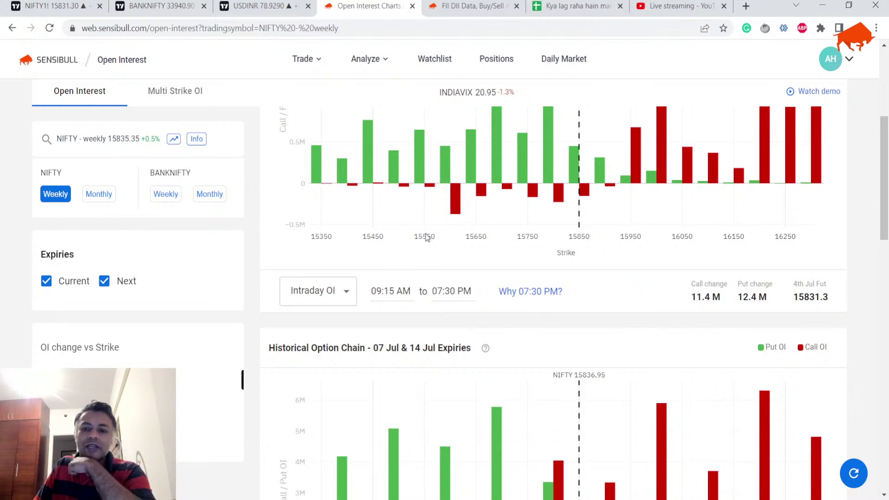
scroll(427, 238, up, 4)
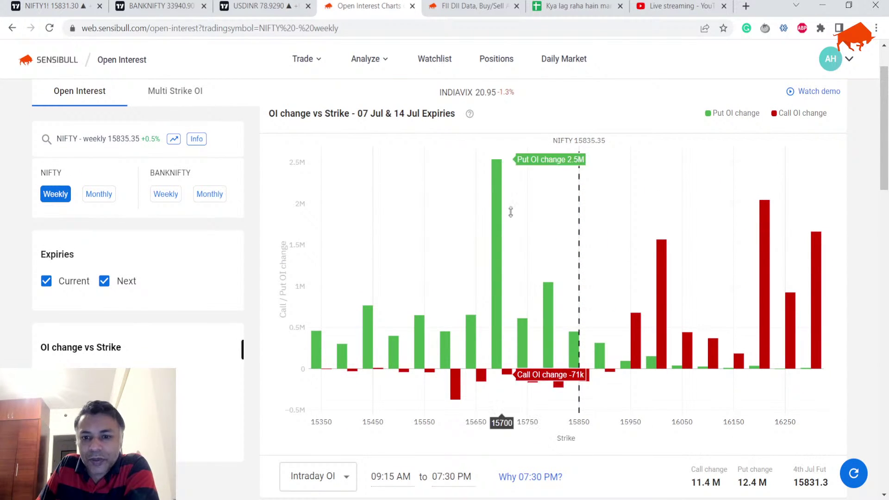
scroll(484, 136, down, 2)
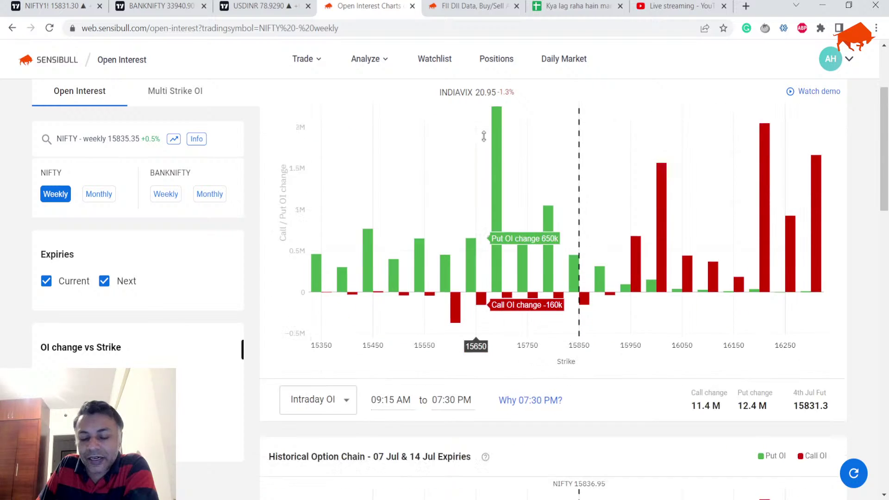
scroll(484, 136, down, 5)
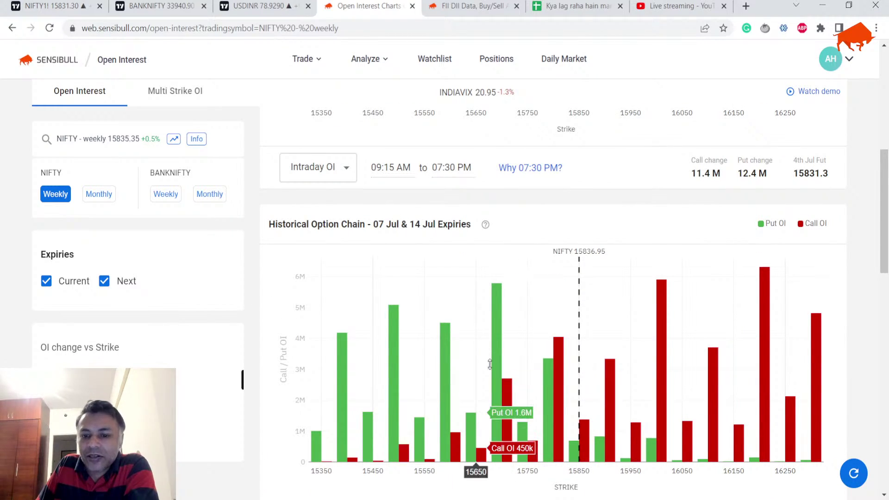
scroll(468, 193, up, 5)
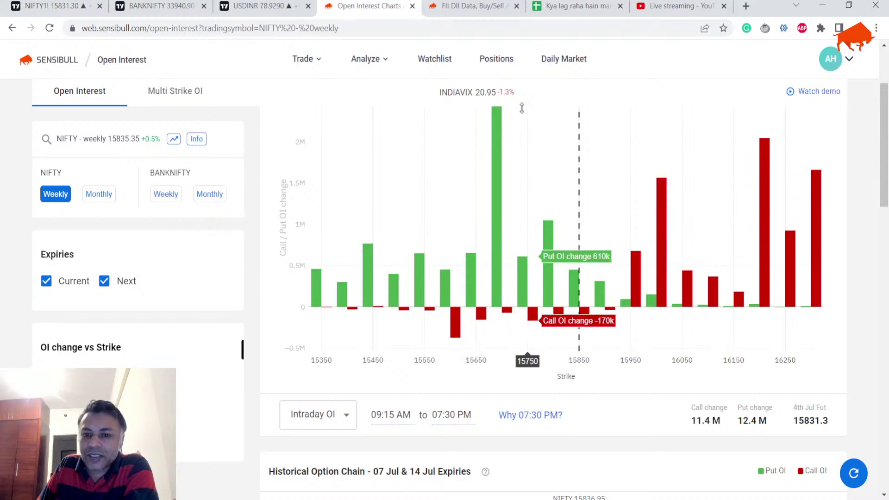
scroll(485, 178, down, 8)
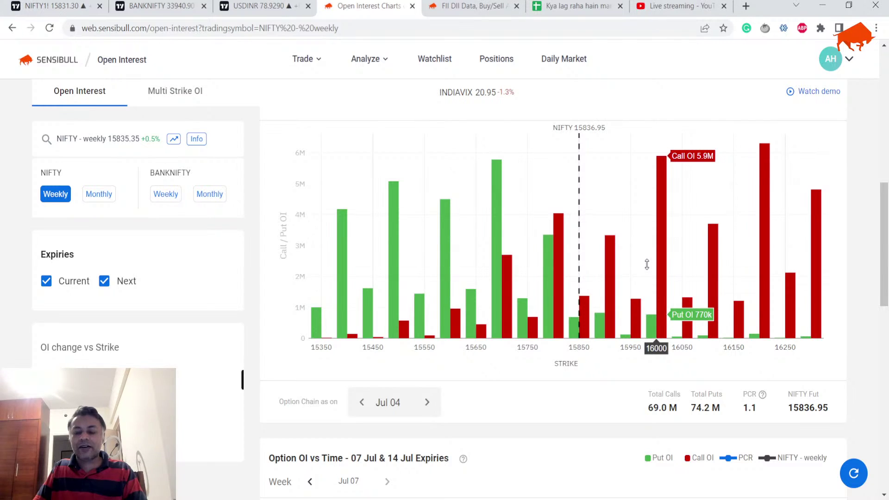
scroll(647, 264, up, 1)
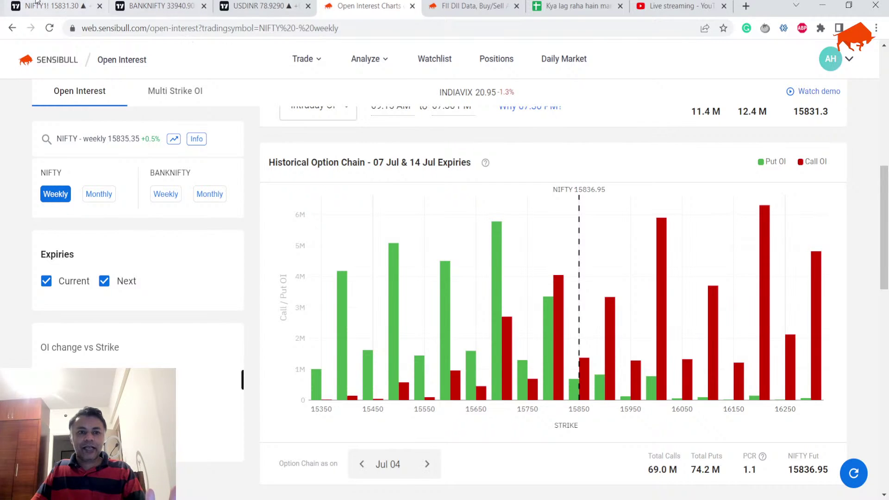
Return to the NIFTY futures chart in TradingView and set its interval to weekly to review the longer-term price history
click(51, 6)
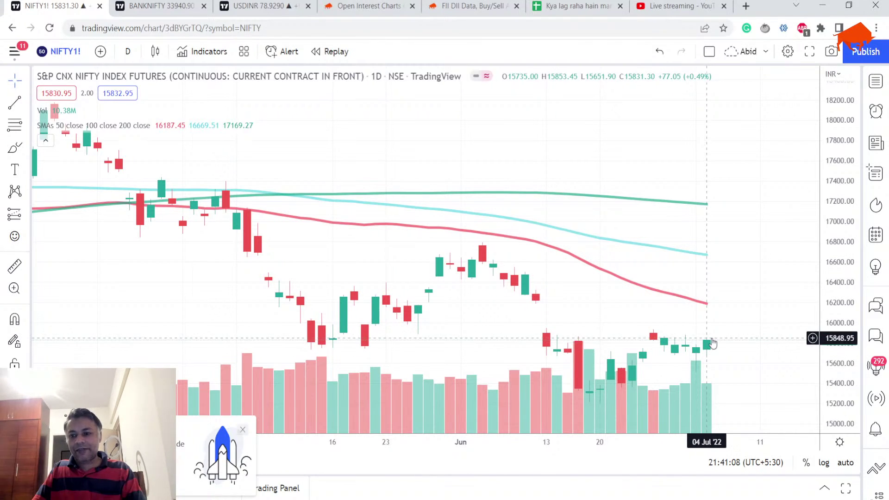
click(127, 52)
click(153, 457)
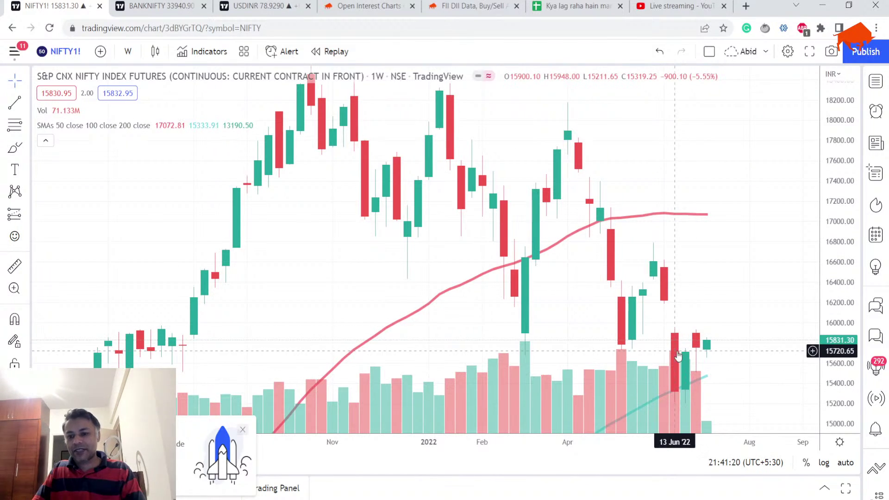
scroll(677, 356, down, 3)
scroll(759, 315, down, 3)
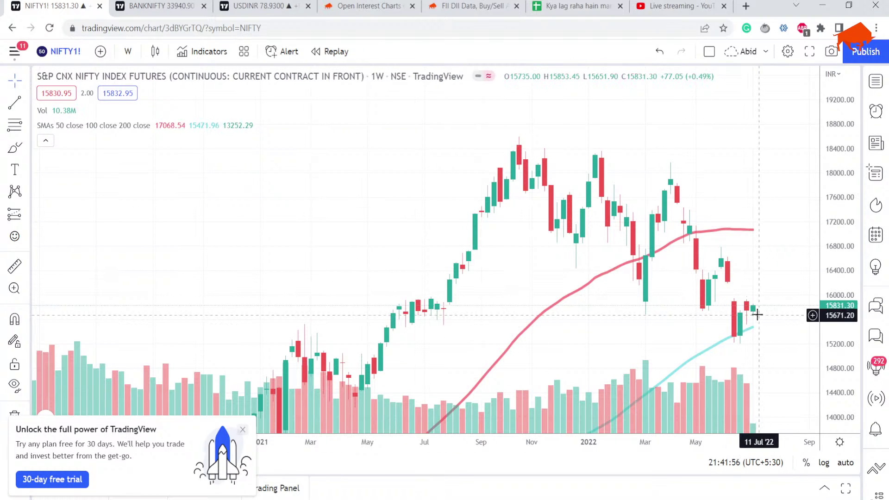
Draw a horizontal line at about 33946 on the daily BANKNIFTY chart and lower it to about 33782
click(165, 6)
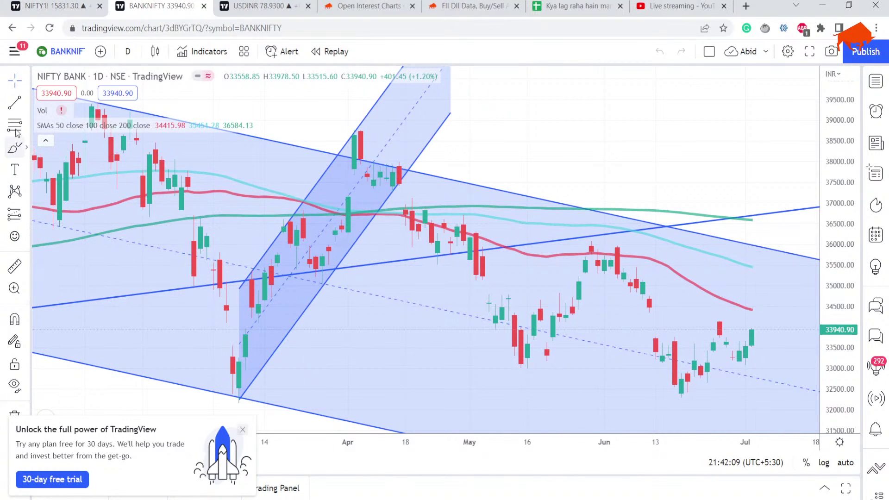
click(26, 103)
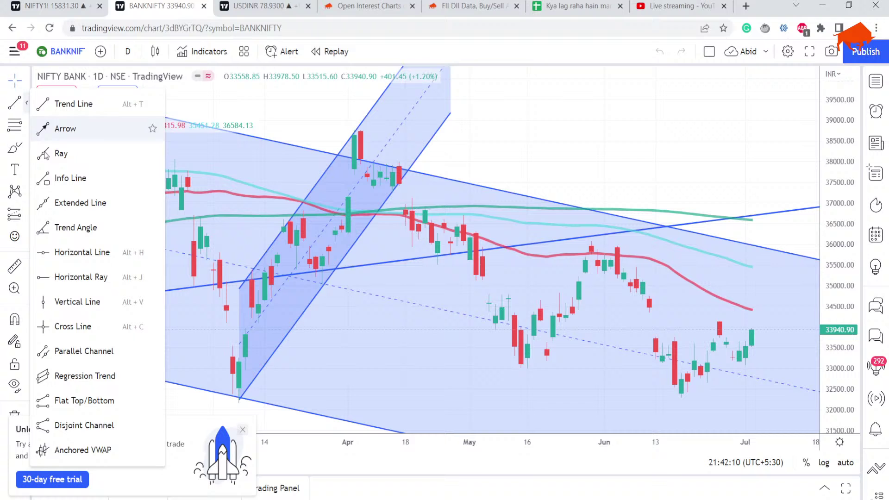
click(73, 254)
scroll(478, 339, down, 1)
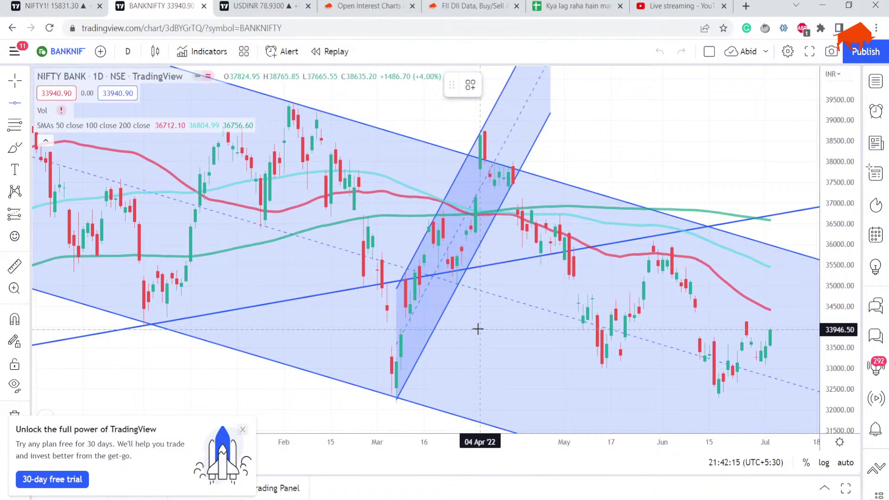
key(alt+h)
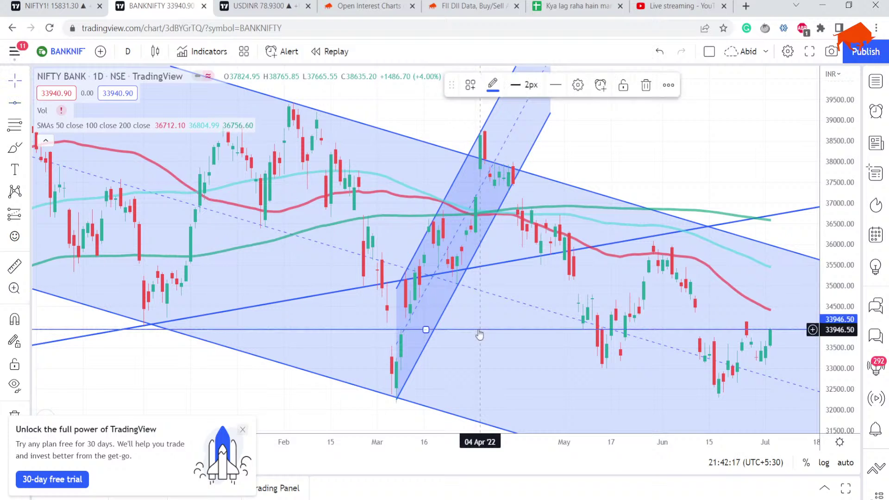
scroll(438, 318, down, 3)
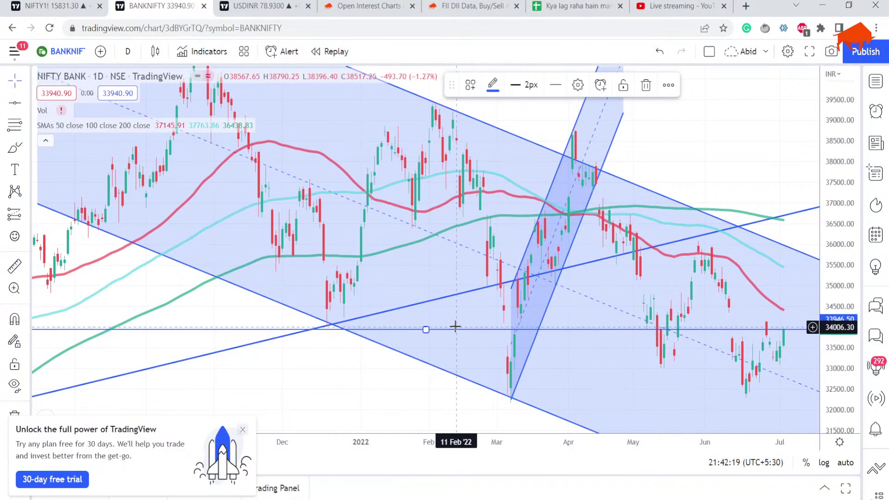
drag(456, 329, 456, 336)
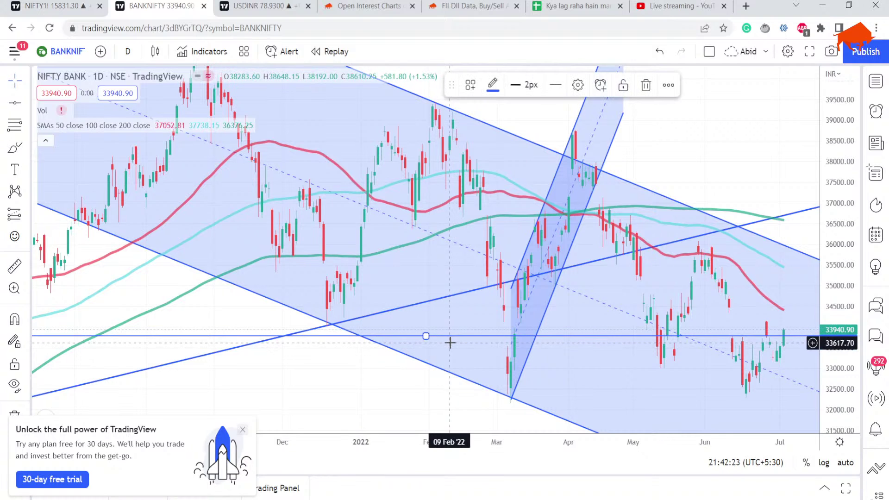
scroll(469, 319, up, 2)
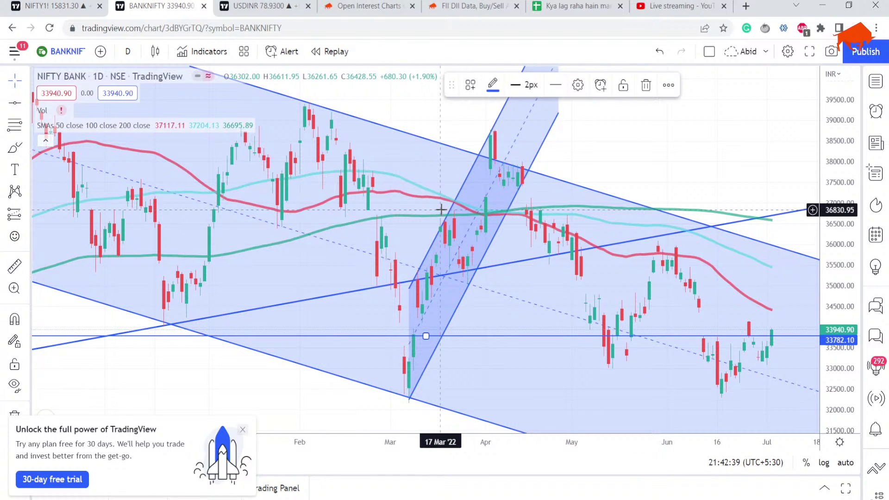
Switch to the Google Sheets market notes and append ". BANKNIFTY looks strong." to the 5-Jul Chart note in B4
click(579, 6)
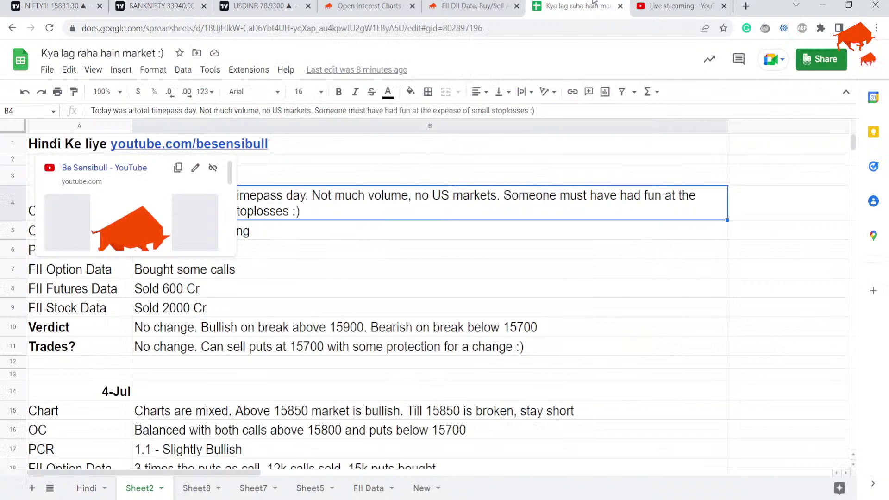
key(Return)
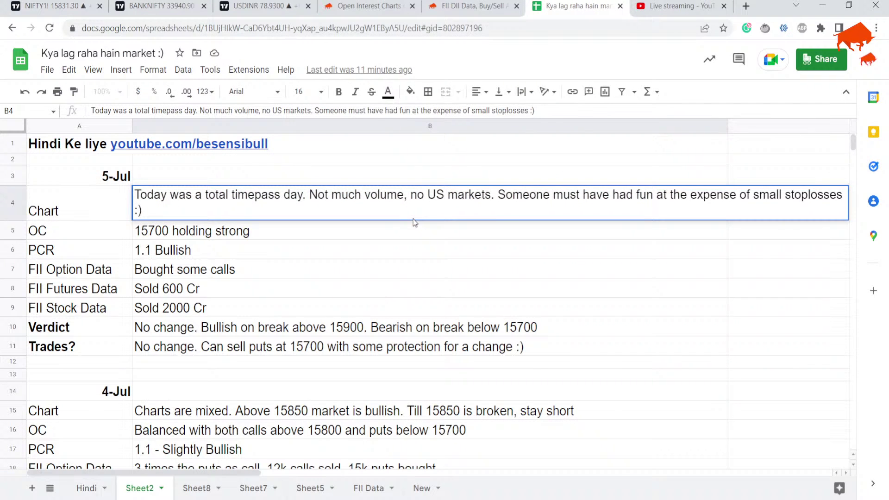
text(. BANKNI)
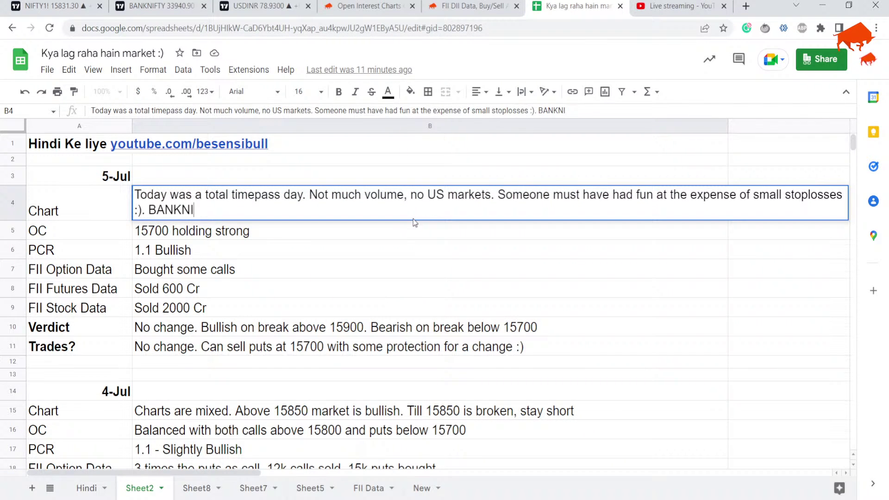
text(FTY looks )
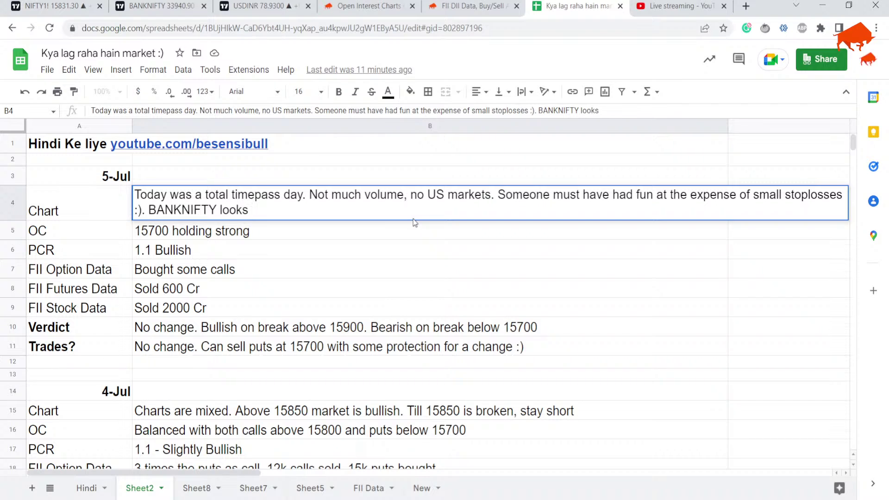
text(string.)
key(Left)
key(Left)
key(Left)
key(BackSpace)
text(o)
key(Return)
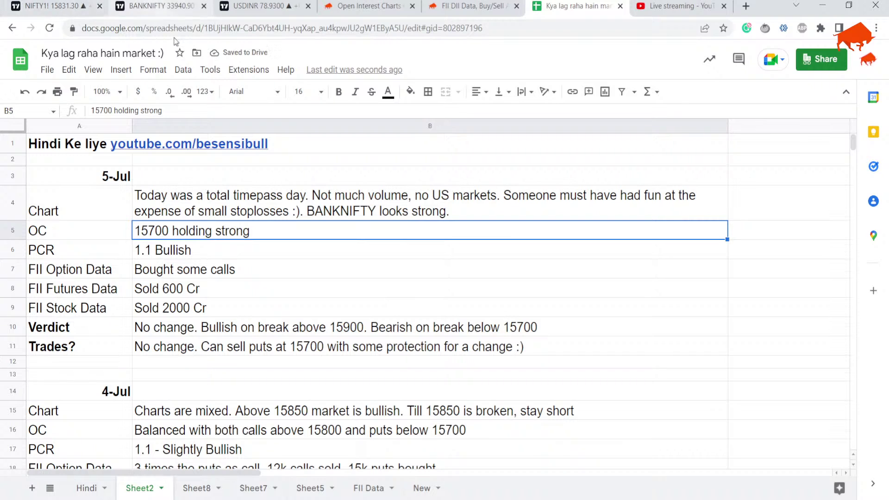
Append "BANKNIFTY can carry NIFTY" to the end of the 5-Jul Chart note in B4
key(Up)
key(Return)
text(BA)
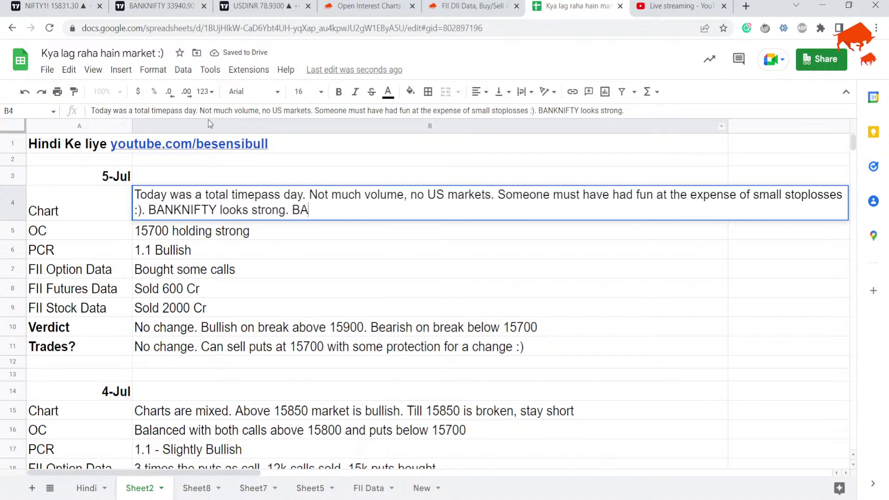
text(NKNIFTY)
key(BackSpace)
key(BackSpace)
key(BackSpace)
key(BackSpace)
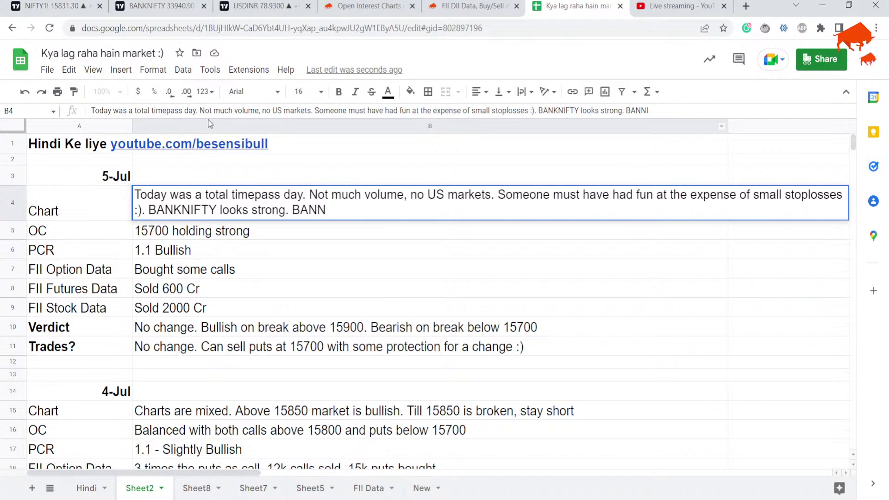
key(BackSpace)
text(KNIFTY cn )
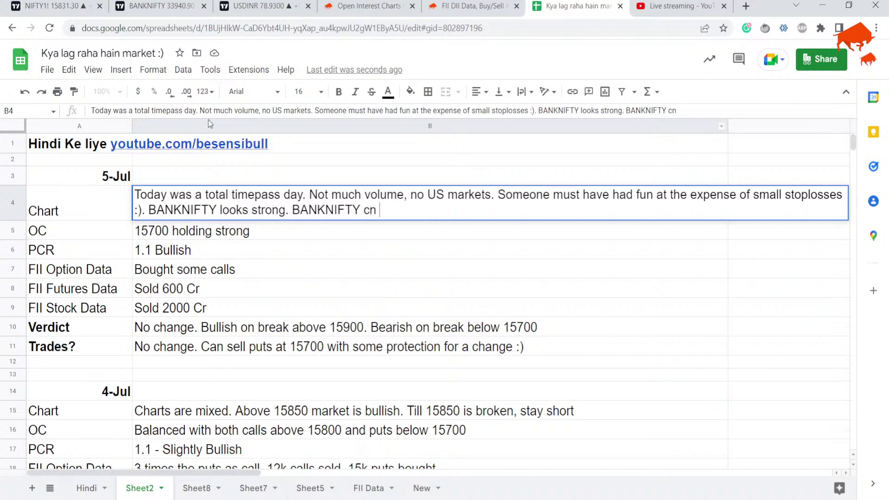
text(ca)
key(BackSpace)
key(BackSpace)
key(BackSpace)
key(BackSpace)
text(an carry NIFTY)
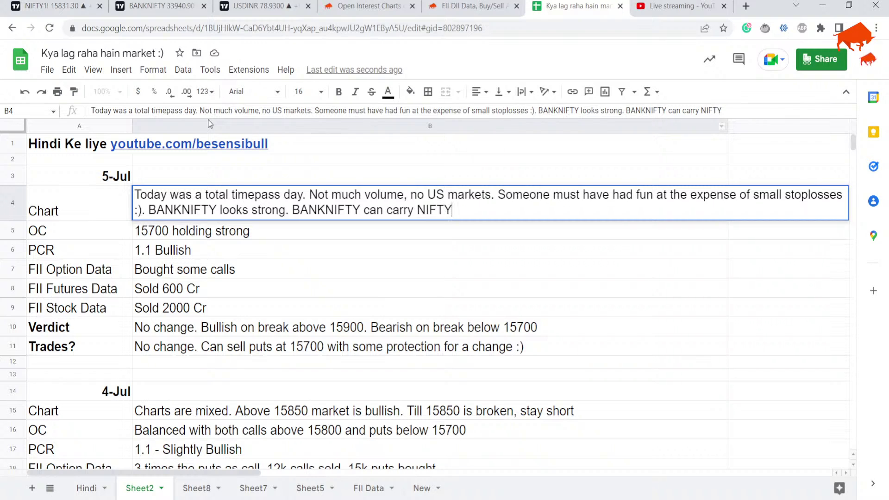
key(Return)
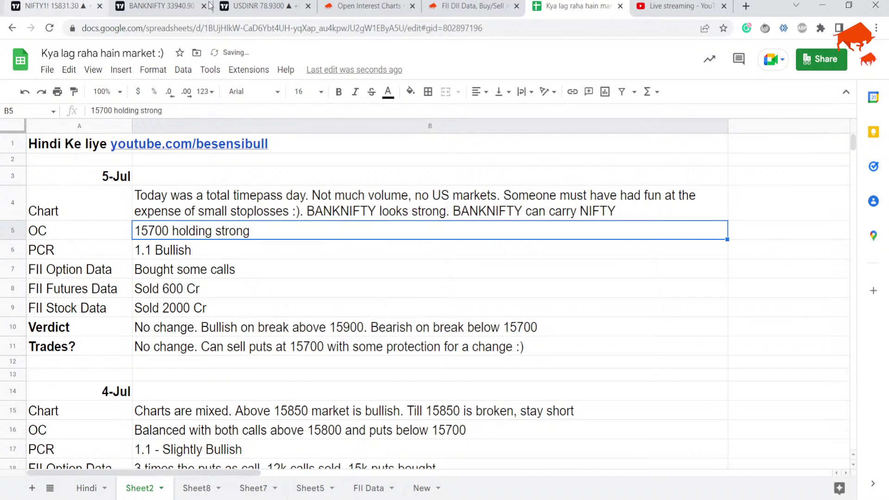
Switch to Sensibull's FII DII data page and examine FII outstanding OI, index options activity, and stock and index futures buy/sell figures for 04 Jul
click(365, 4)
scroll(376, 158, up, 5)
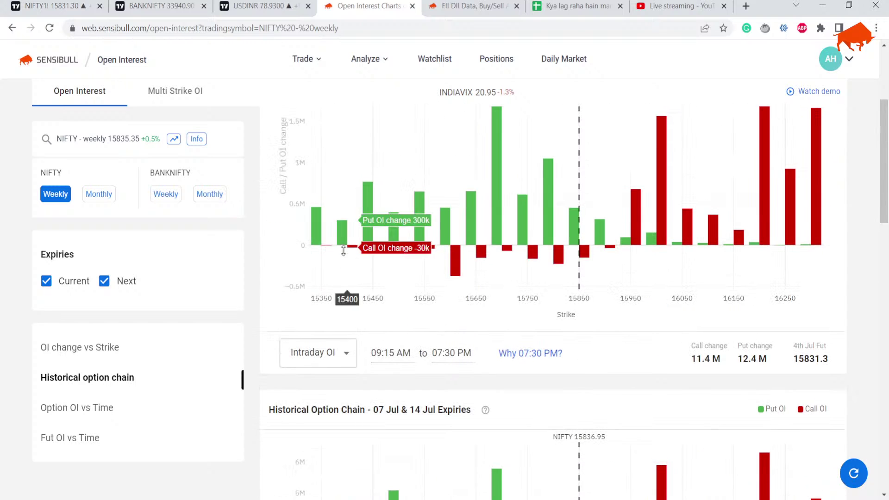
key(ctrl+Tab)
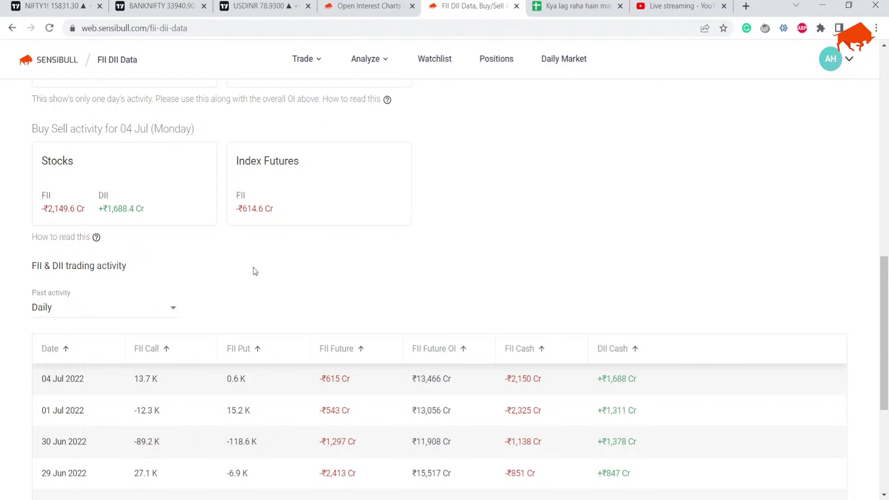
scroll(234, 286, down, 2)
scroll(225, 252, up, 8)
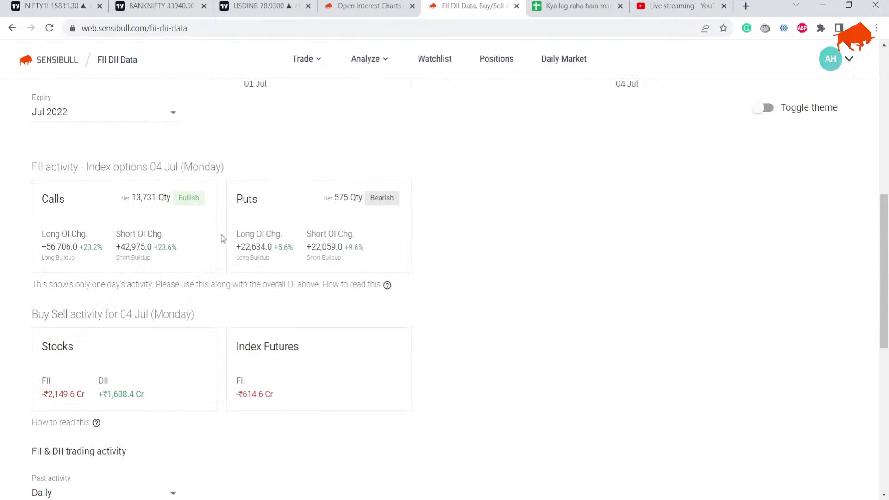
scroll(128, 221, up, 8)
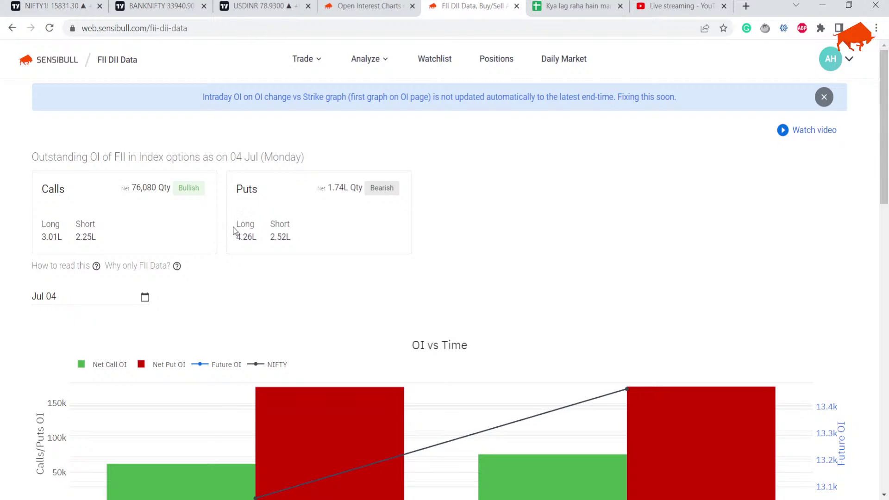
scroll(239, 235, down, 3)
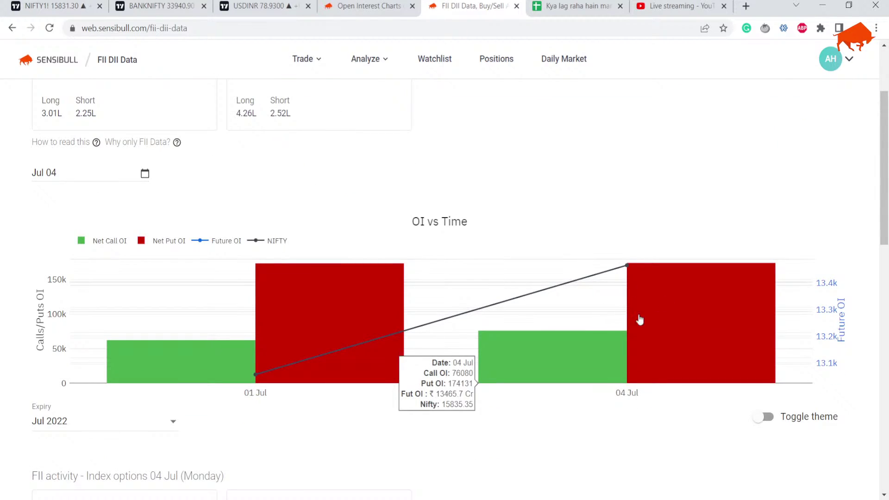
scroll(639, 318, down, 5)
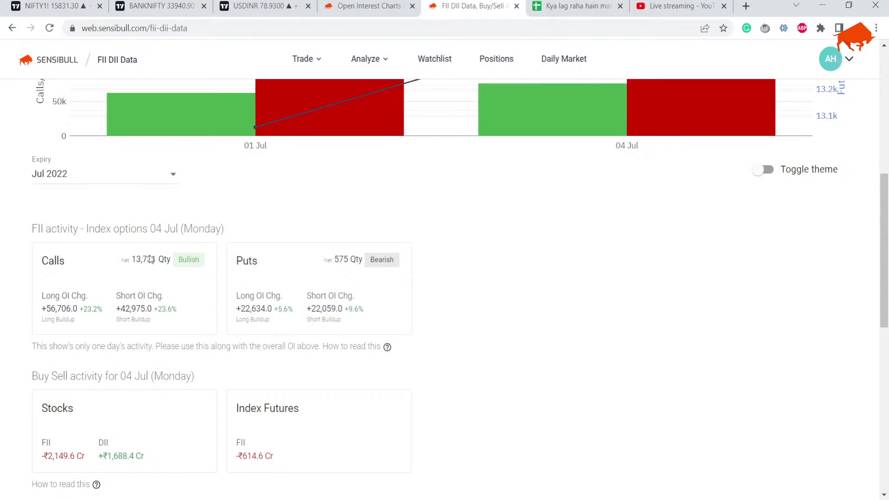
scroll(150, 261, down, 1)
scroll(150, 261, down, 2)
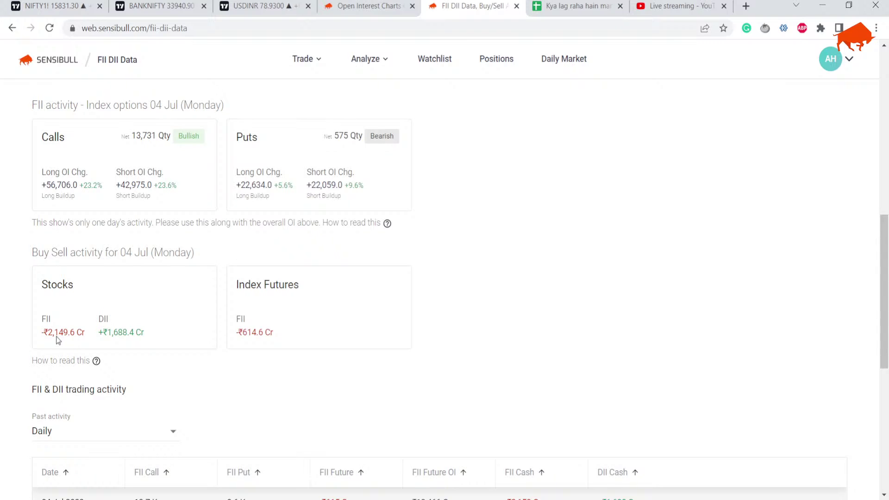
scroll(254, 343, down, 2)
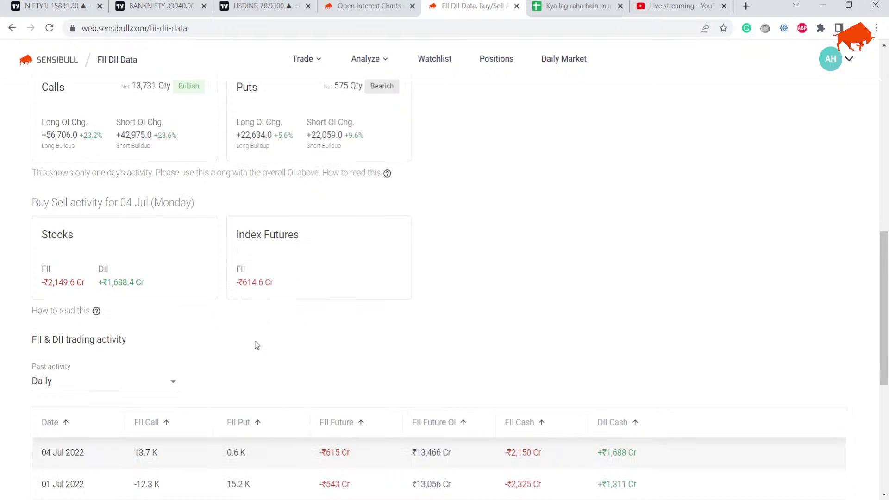
Return to the Google Sheets market notes, append "- Bearish" to the 5-Jul FII Futures Data note in B8, and copy the added text
click(572, 4)
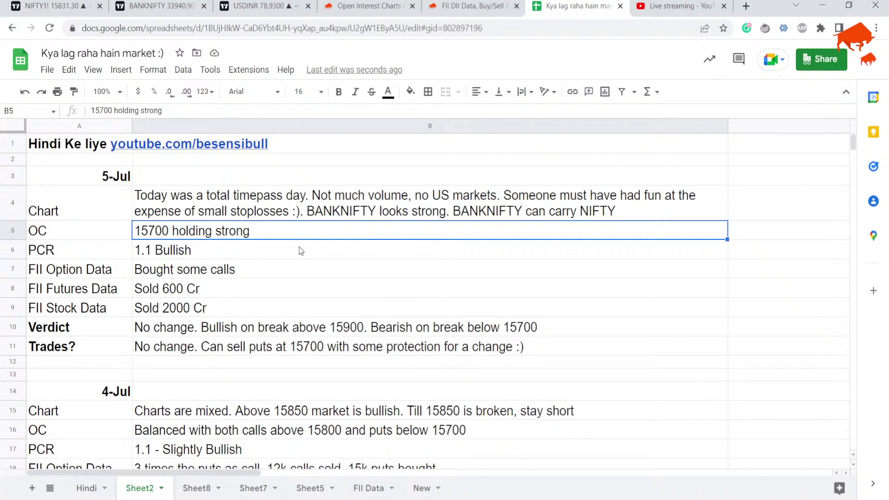
key(Down)
key(Down)
key(Down)
key(Return)
text(- Br)
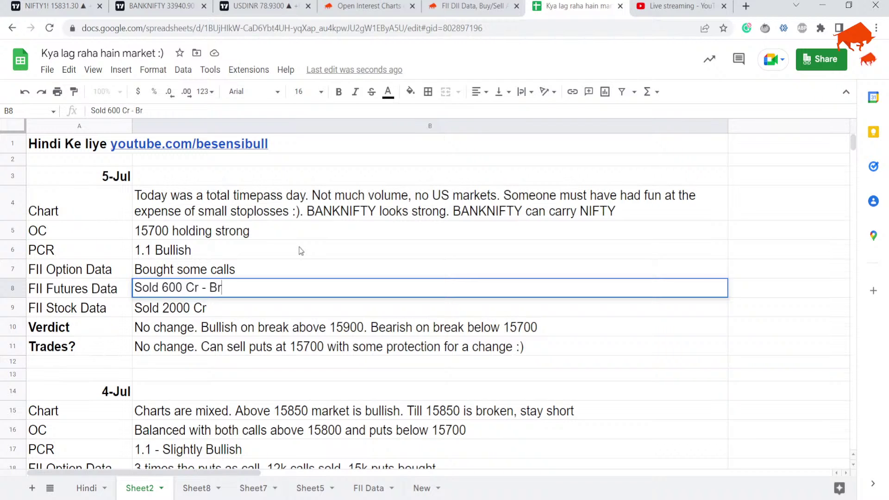
key(BackSpace)
text(earish)
key(ctrl+shift+Left)
key(ctrl+shift+Left)
key(ctrl+c)
key(Return)
Append the copied "- Bearish" to the 5-Jul FII Stock Data note in B9, keeping only a single dash
key(Return)
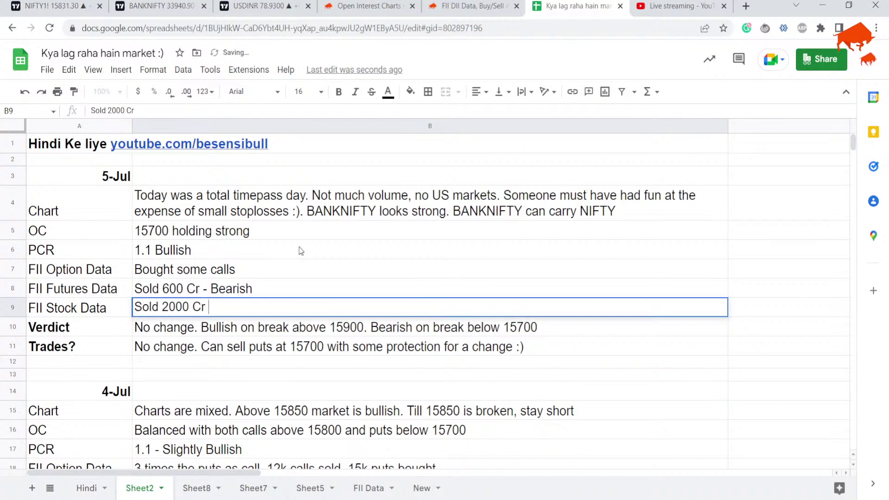
text(-)
key(ctrl+v)
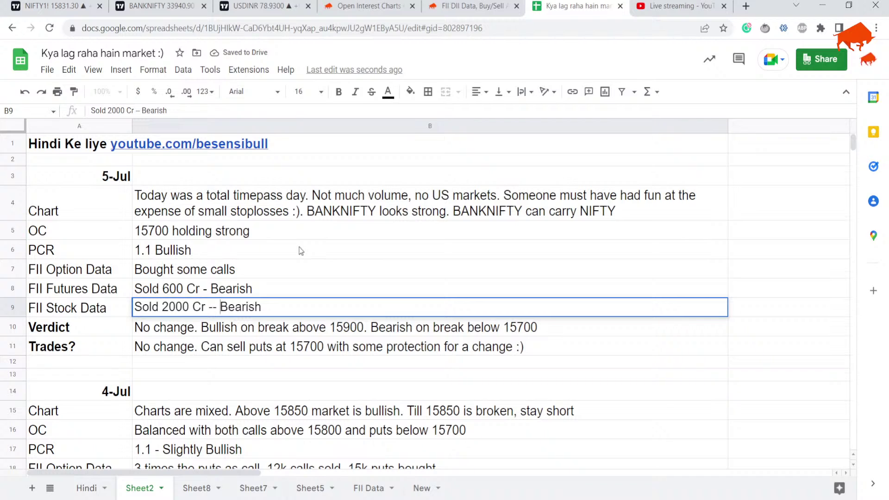
key(Left)
key(BackSpace)
key(Return)
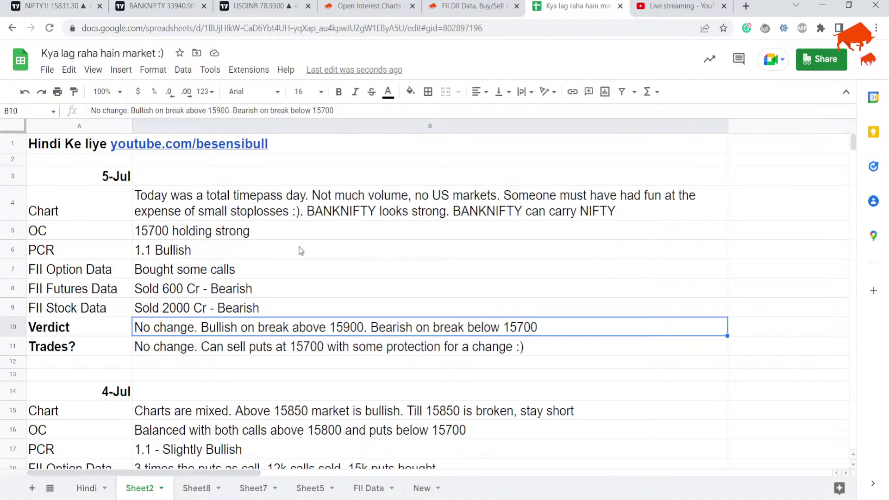
Append ". No trade zone now" to the 5-Jul Verdict note in B10
key(Return)
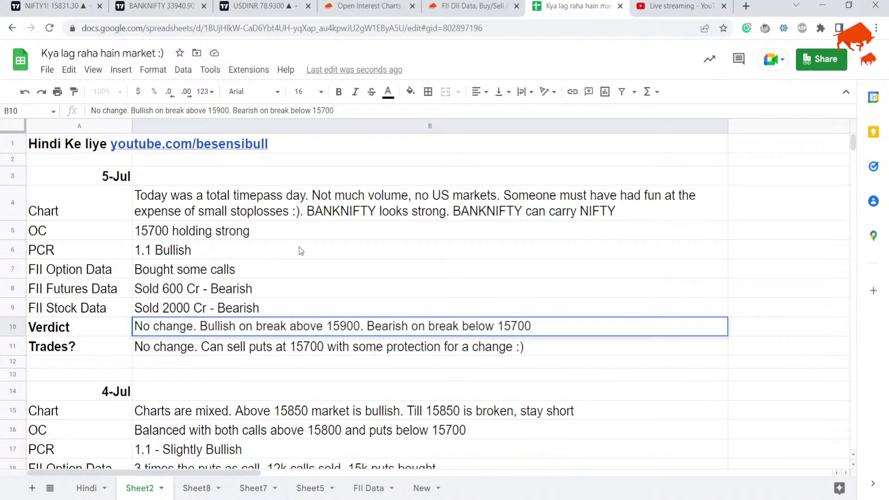
key(Escape)
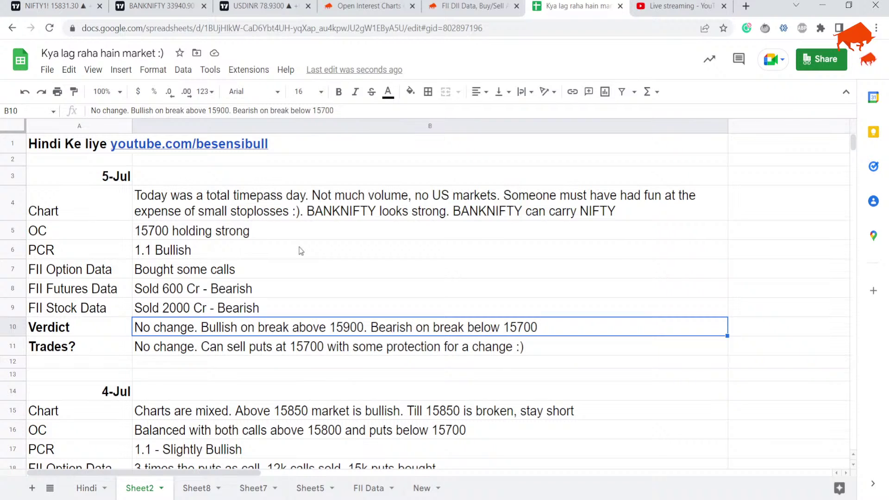
key(Return)
text(. N)
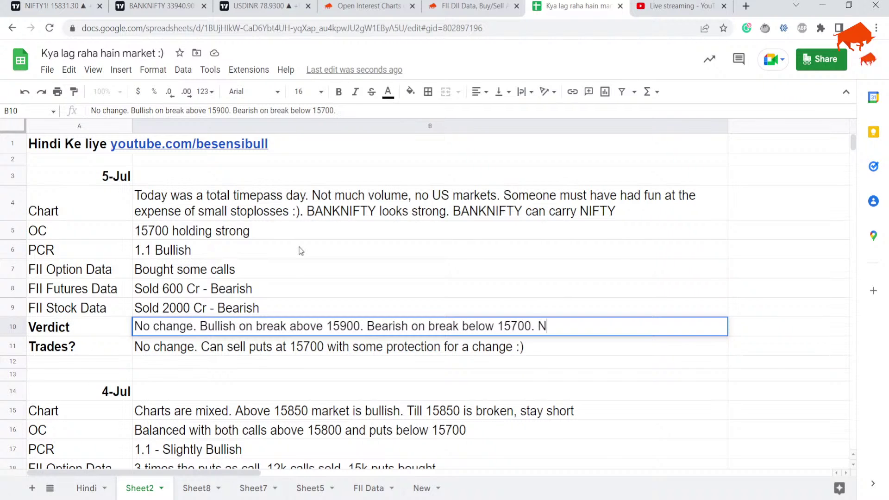
text(o trade zone )
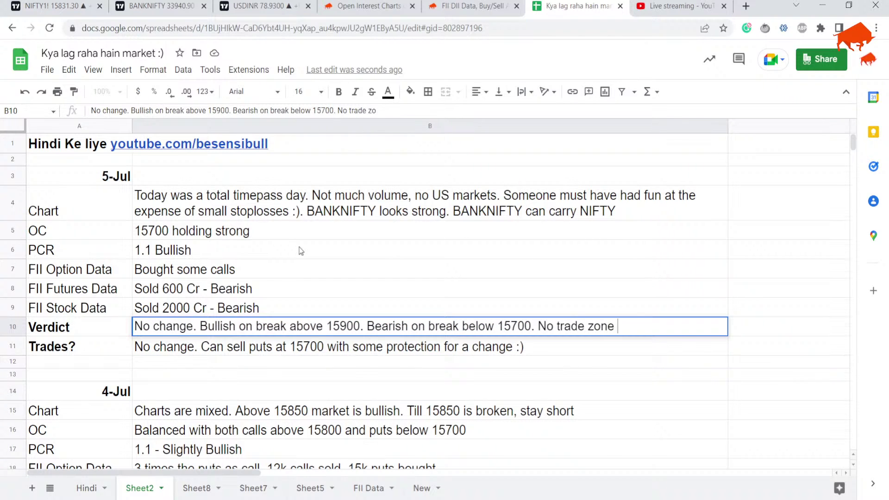
text(now)
key(Return)
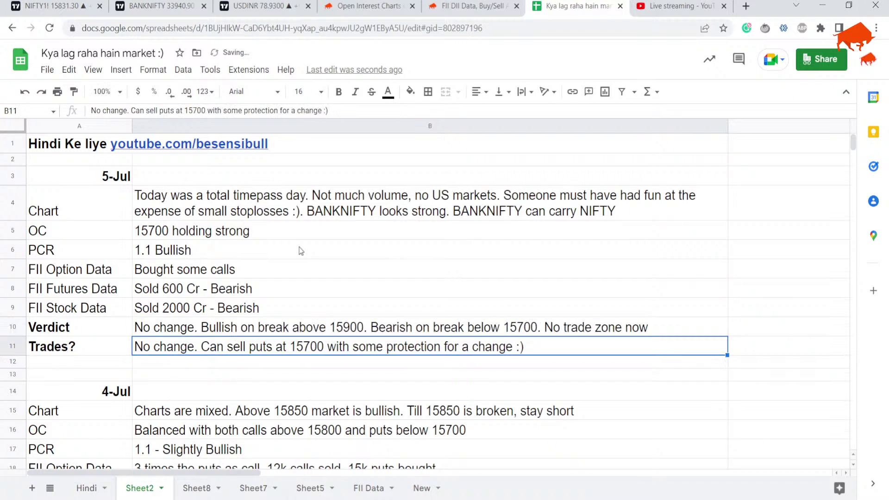
Switch to Sensibull and review the weekly NIFTY OI change and historical option chain around the 15700 strike
key(Up)
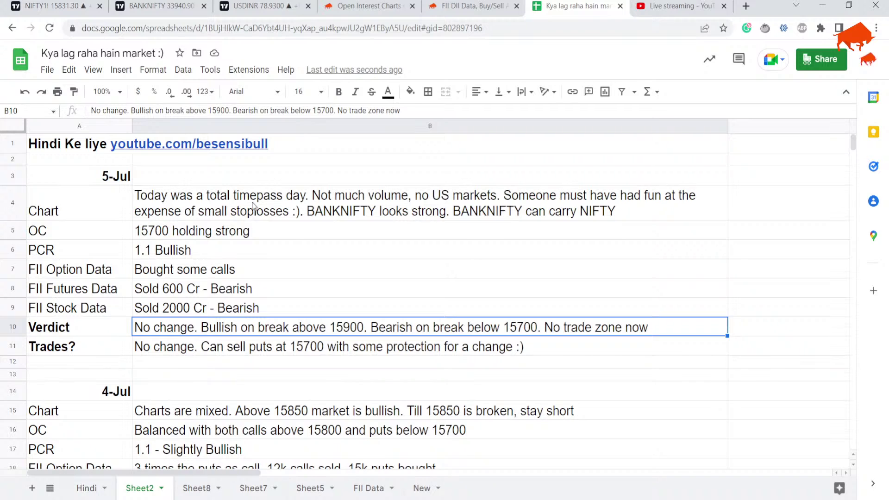
key(Down)
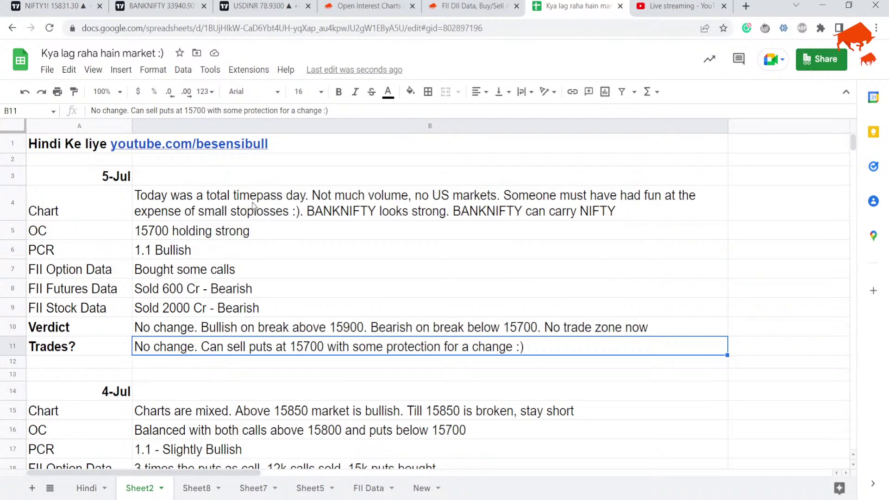
key(Up)
key(Down)
click(390, 5)
scroll(464, 287, down, 5)
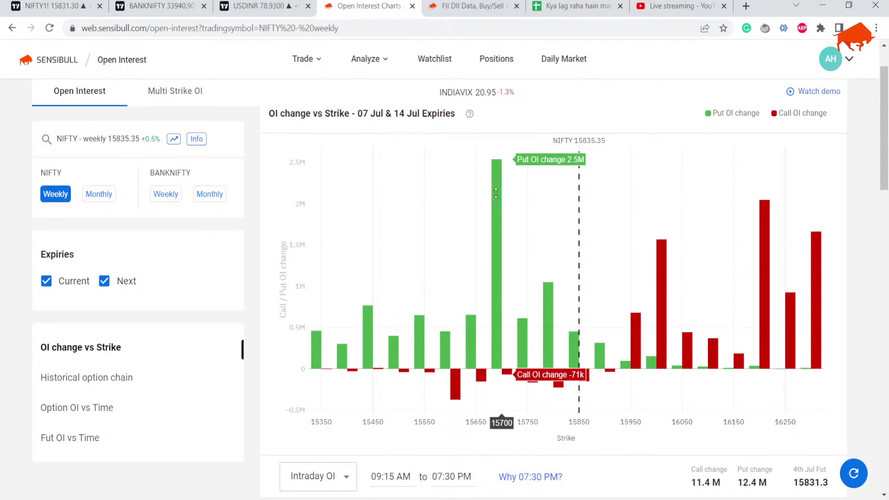
scroll(493, 297, down, 5)
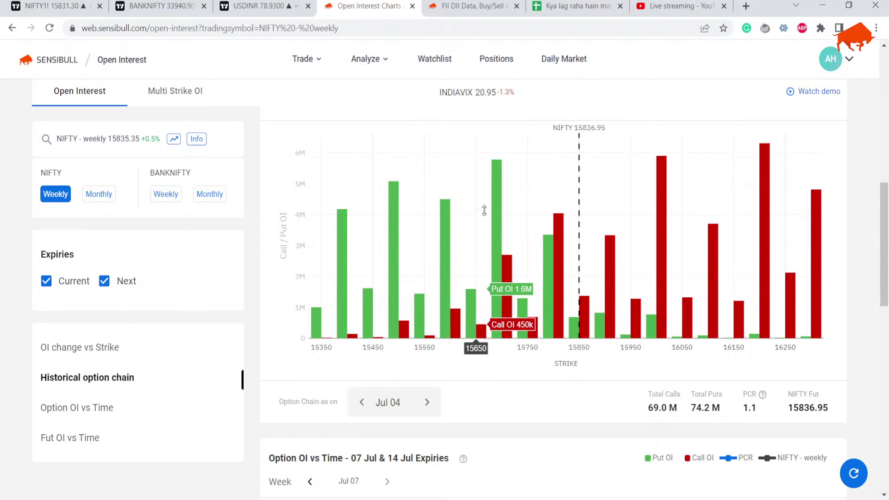
Return to the Google Sheets market notes and append ". Bull Put spread may be" to the 5-Jul Trades? note in B11
click(577, 6)
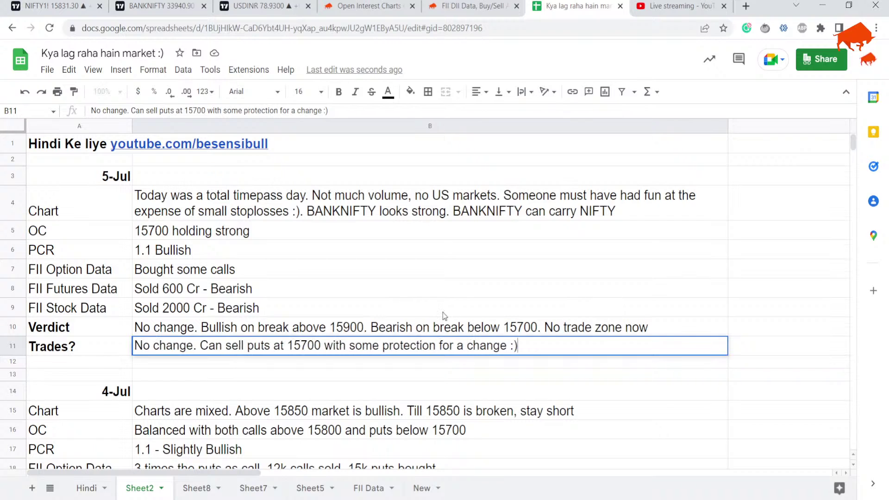
text(.)
key(BackSpace)
key(BackSpace)
text(. Bull Put spre)
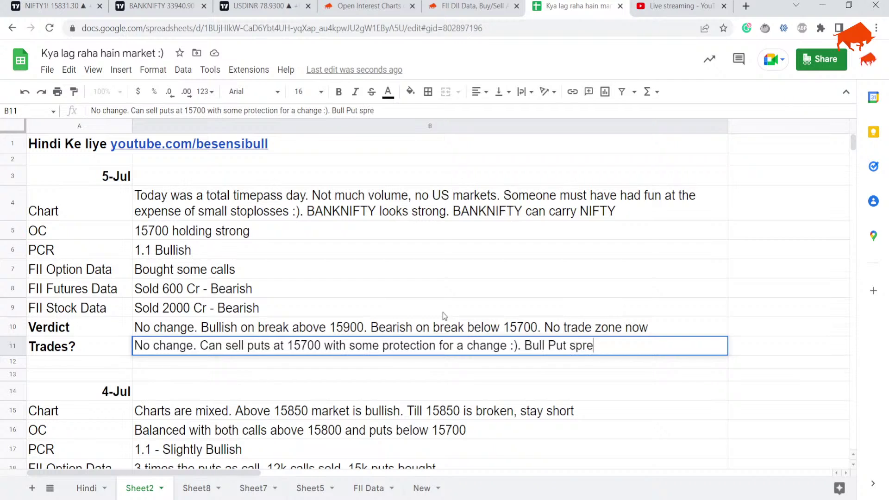
text(ad may b)
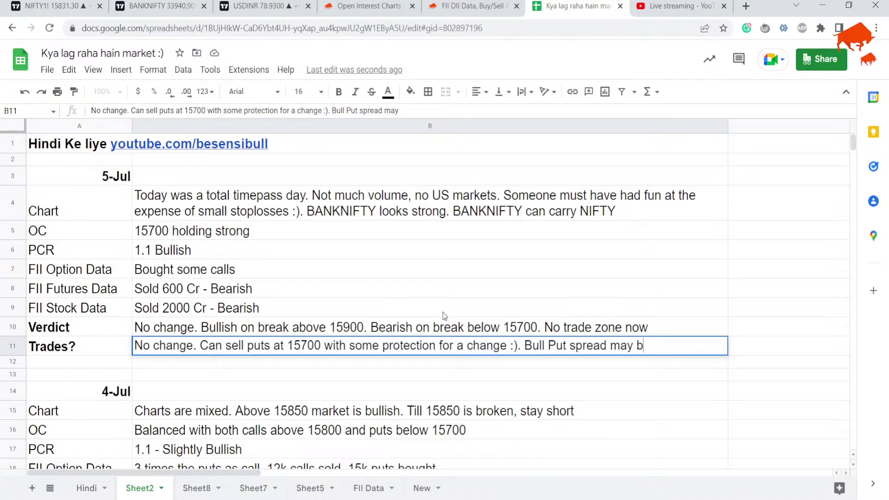
text(e)
key(Return)
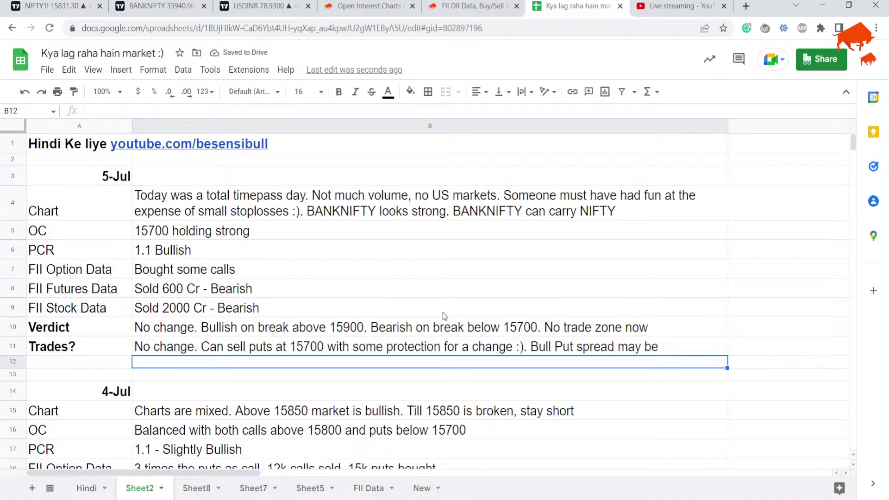
Review the completed 5-Jul notes row by row, from the Chart entry down to the Trades? entry
key(Up)
key(Up)
key(Up)
key(Up)
key(Up)
key(Up)
key(Up)
key(Up)
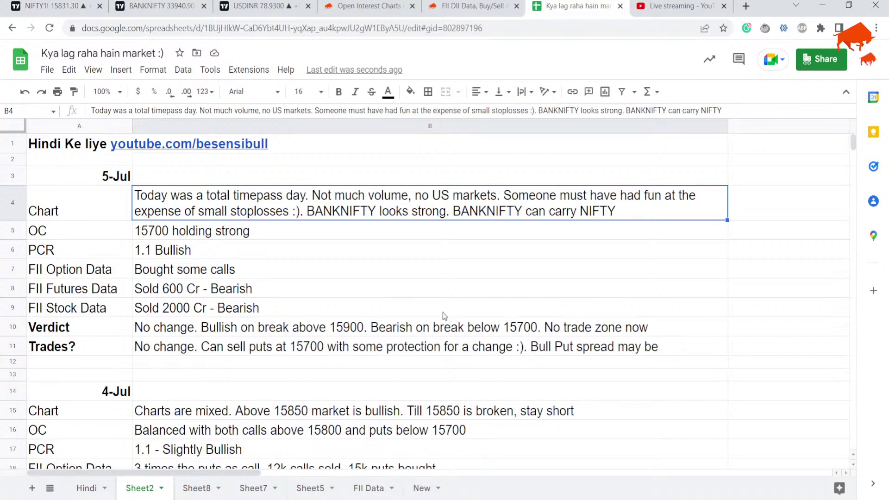
key(Down)
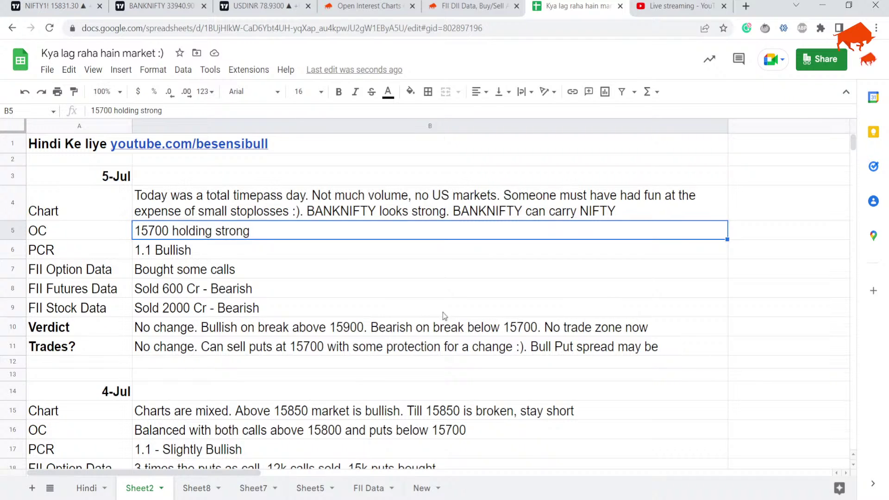
key(Down)
key(Down)
key(Down)
key(Down)
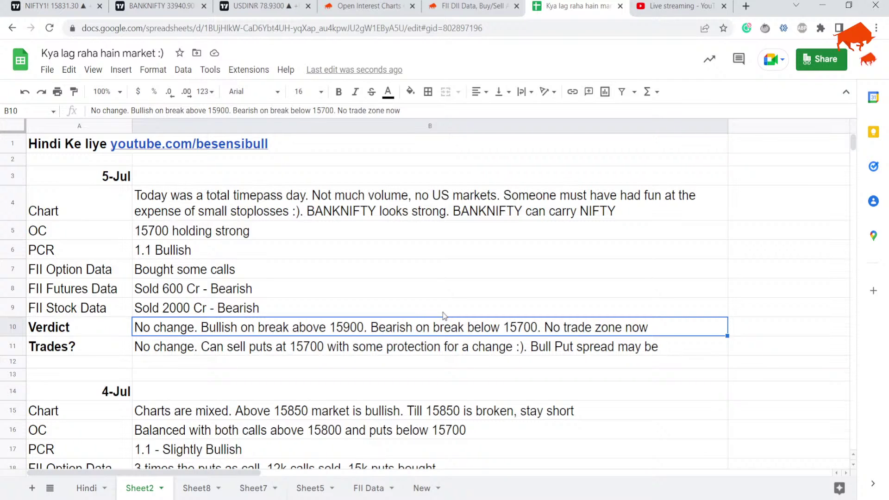
key(Down)
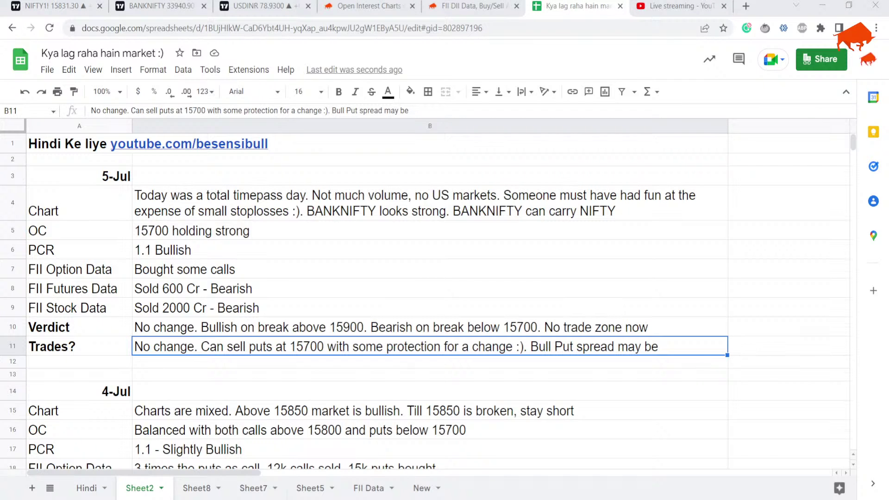
Switch to TradingView and bring up the daily USDINR chart
click(273, 5)
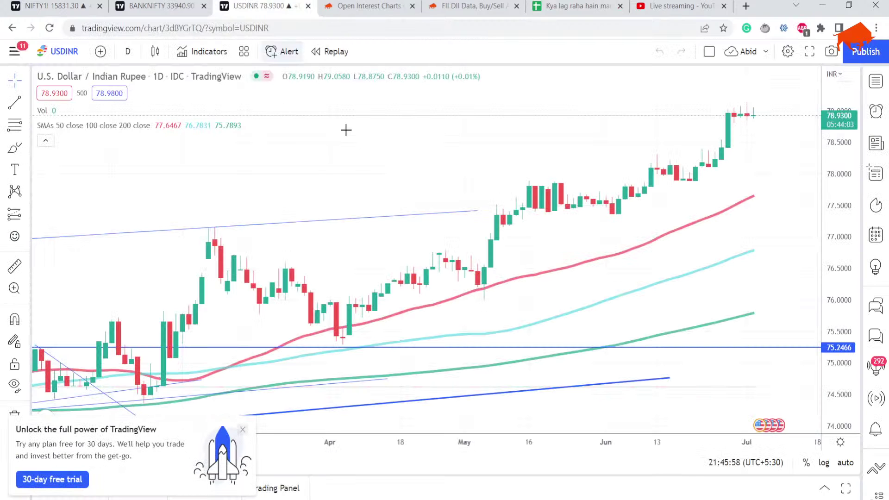